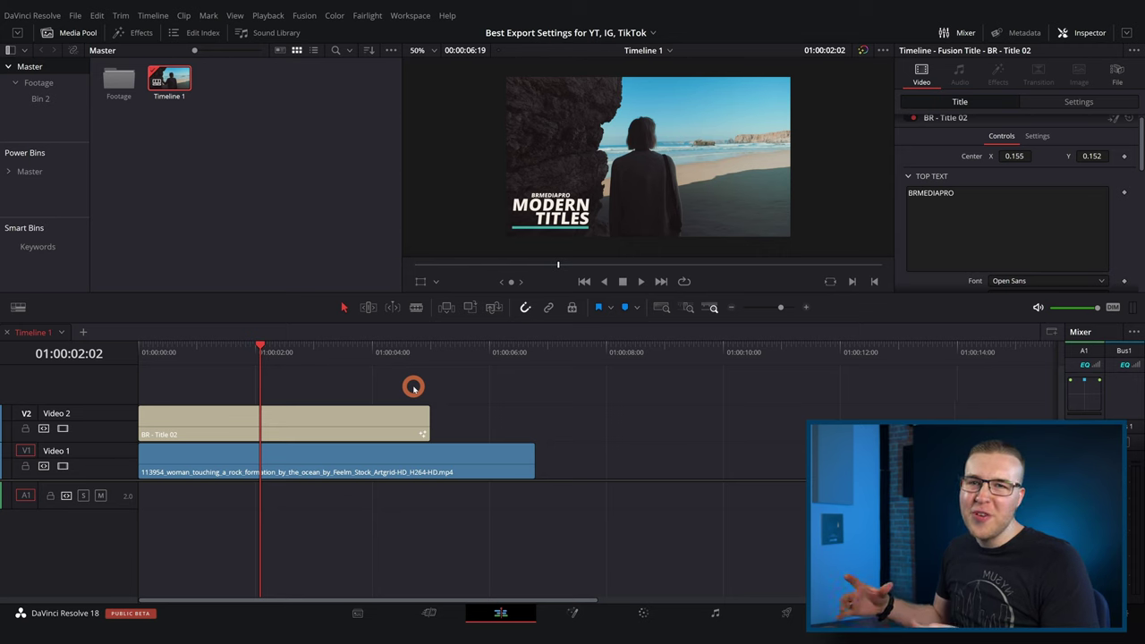
- Move the playhead on Timeline 1 back to 01:00:01:23
left_click(252, 362)
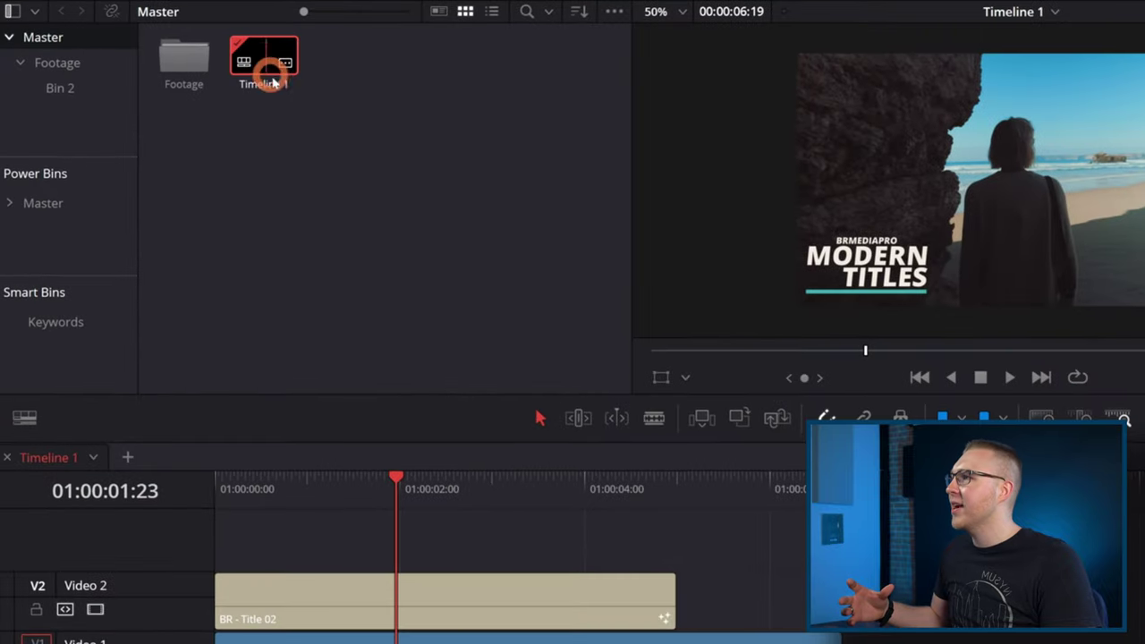
right_click(266, 78)
mouse_move(288, 86)
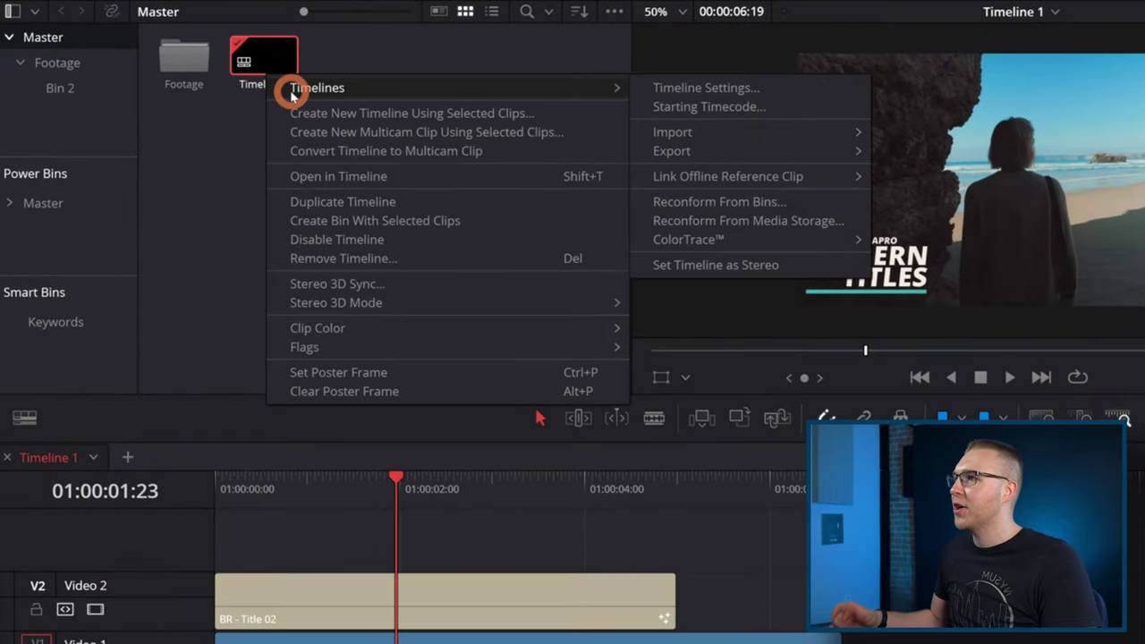
left_click(689, 88)
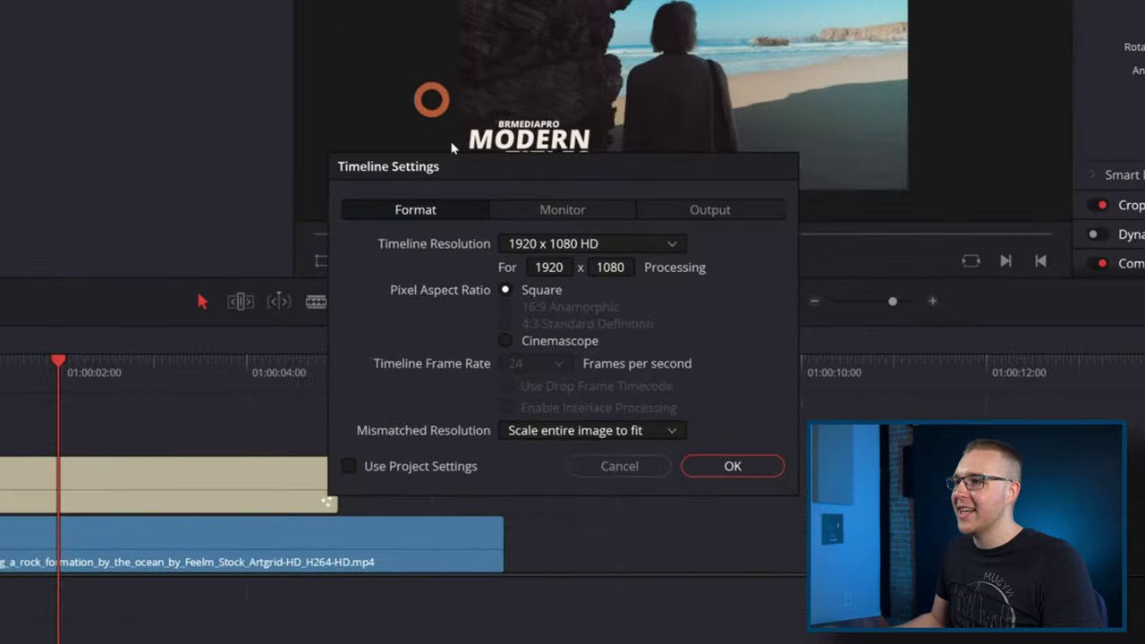
left_click(430, 255)
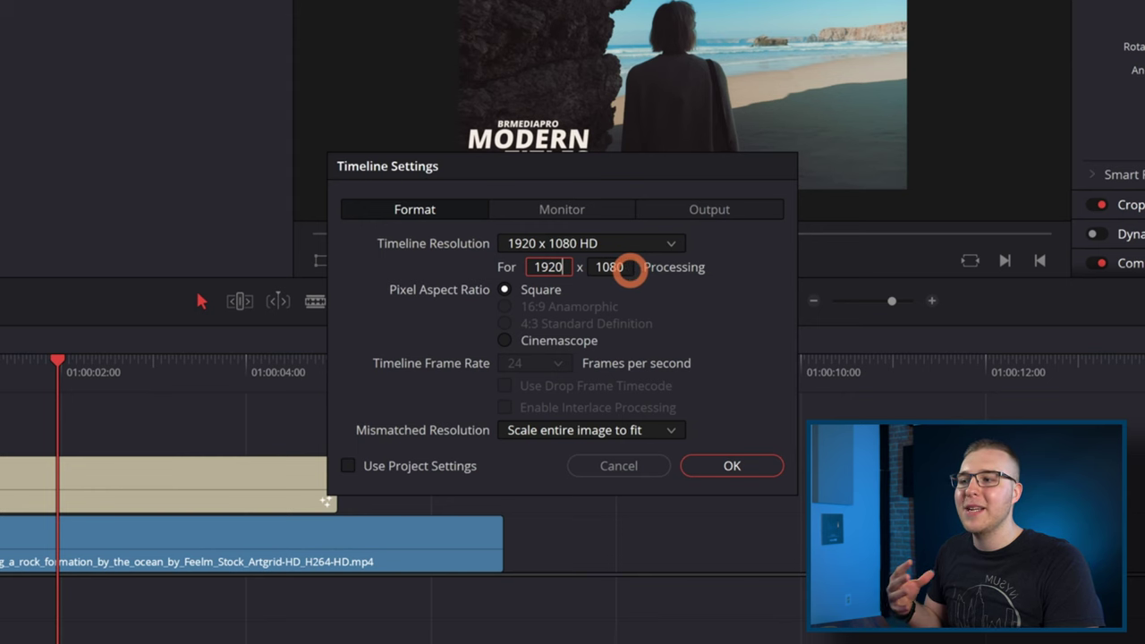
left_click(729, 467)
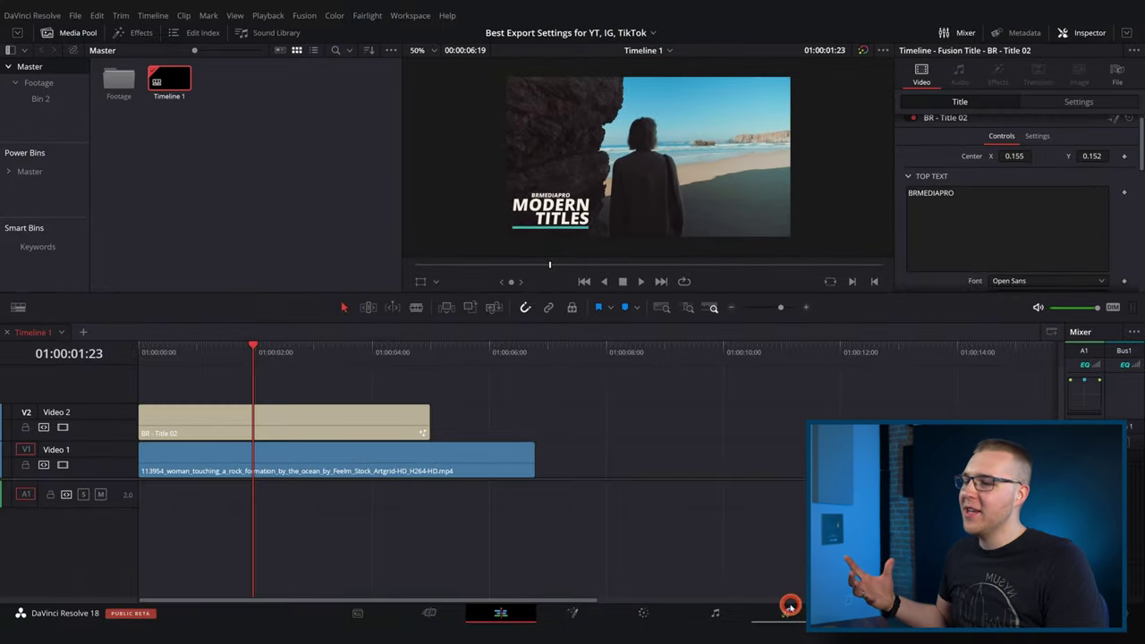
- On the Deliver page, name the export Test and set its format to MP4 with H.264
left_click(790, 613)
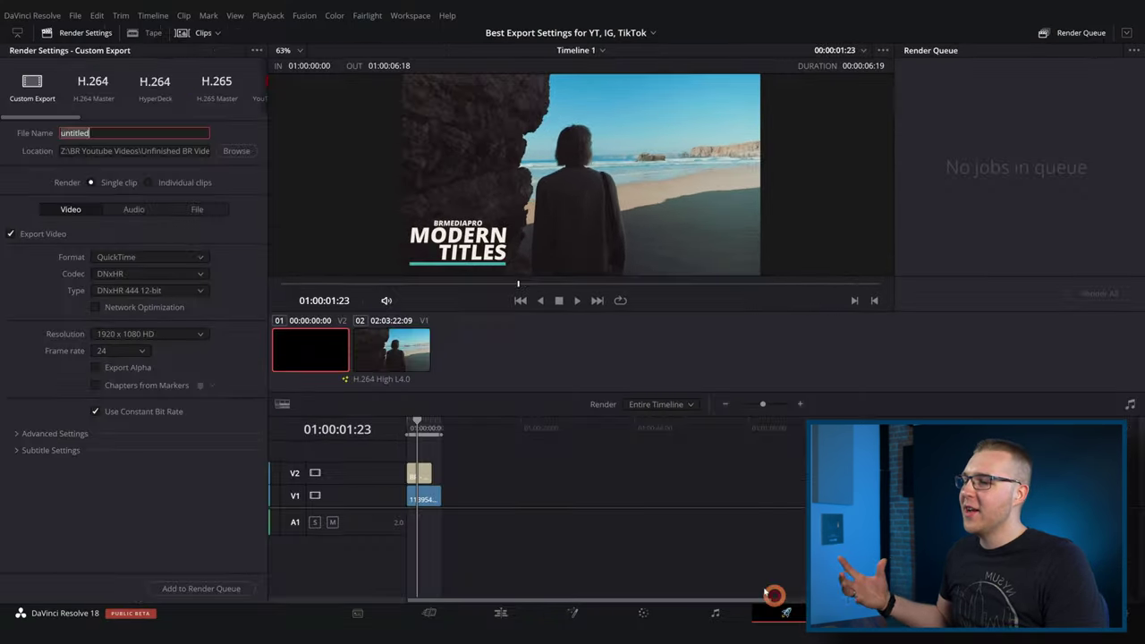
double_click(143, 51)
type("Test")
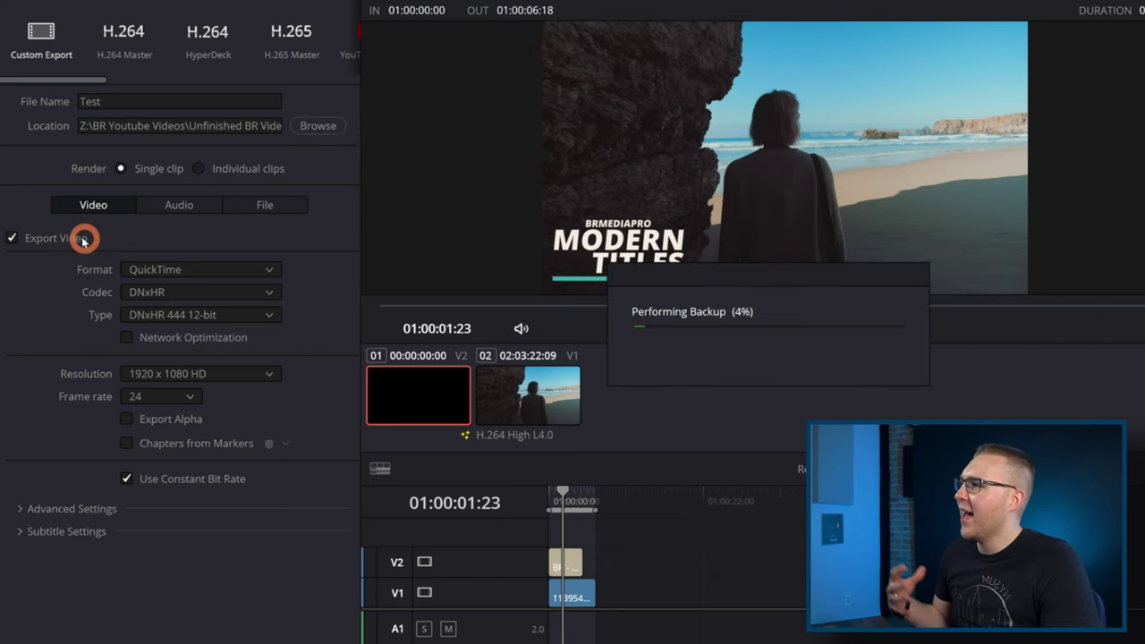
left_click(161, 275)
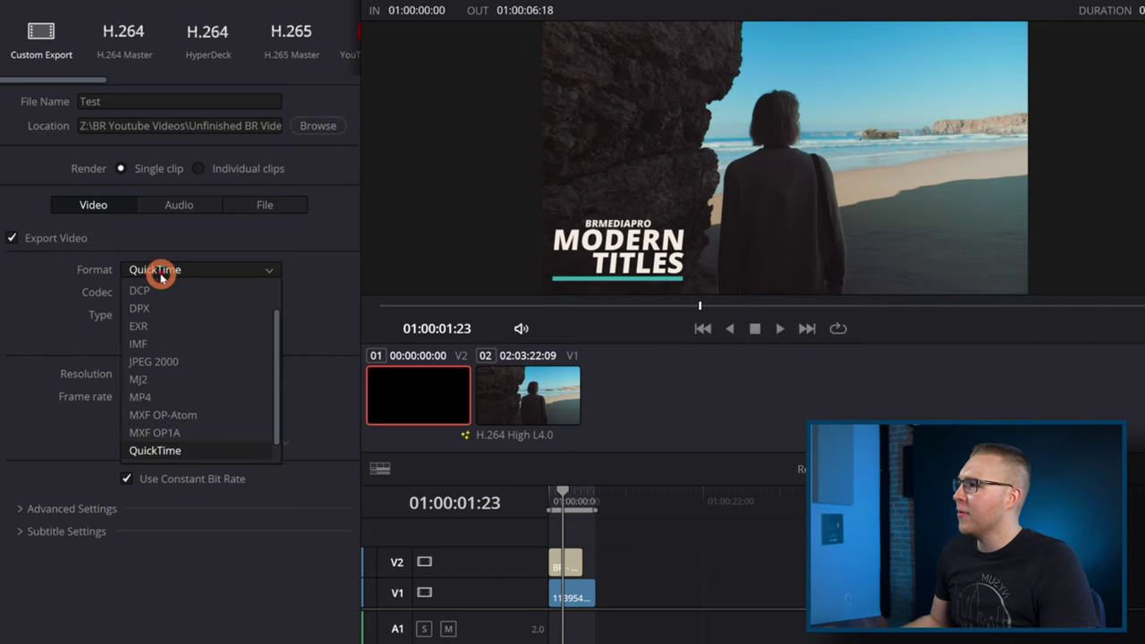
left_click(166, 398)
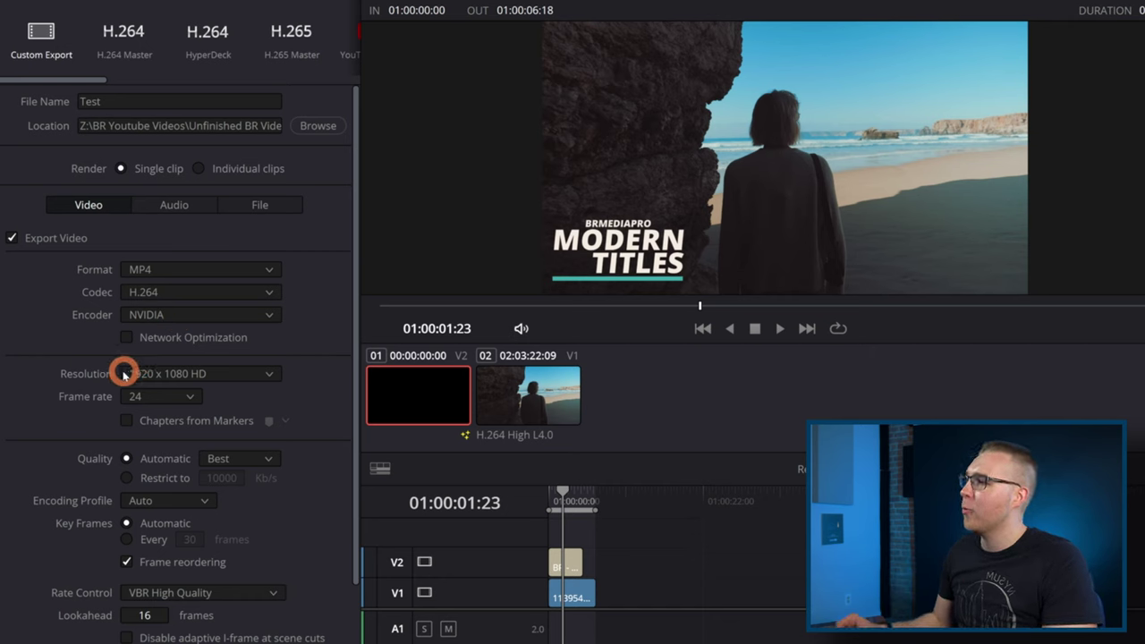
scroll(132, 402, "down", 1)
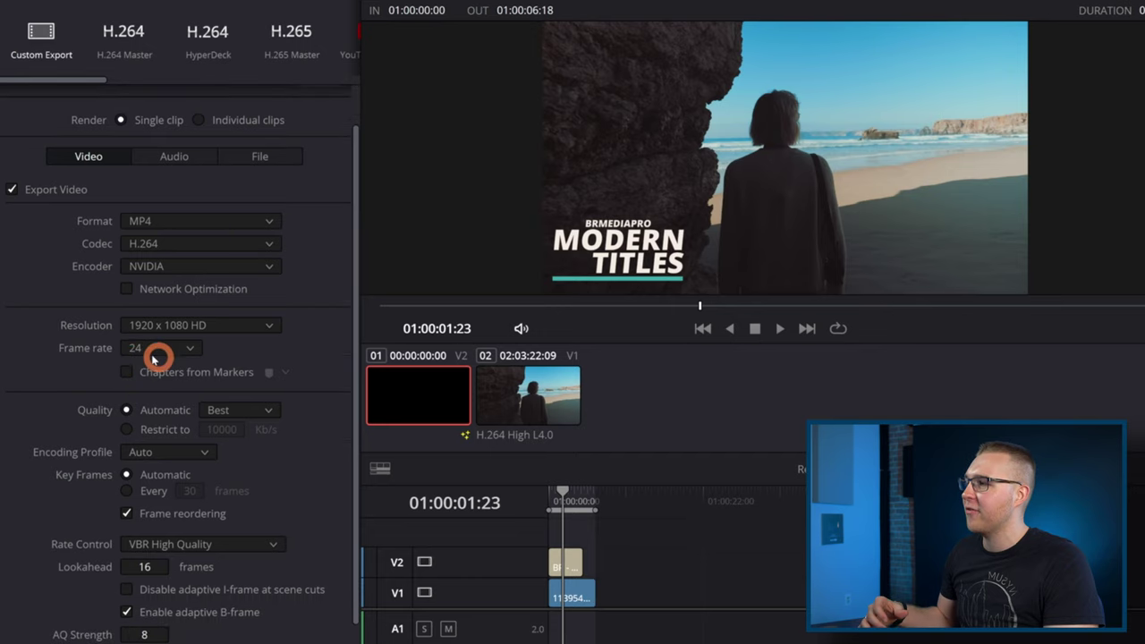
scroll(153, 356, "down", 1)
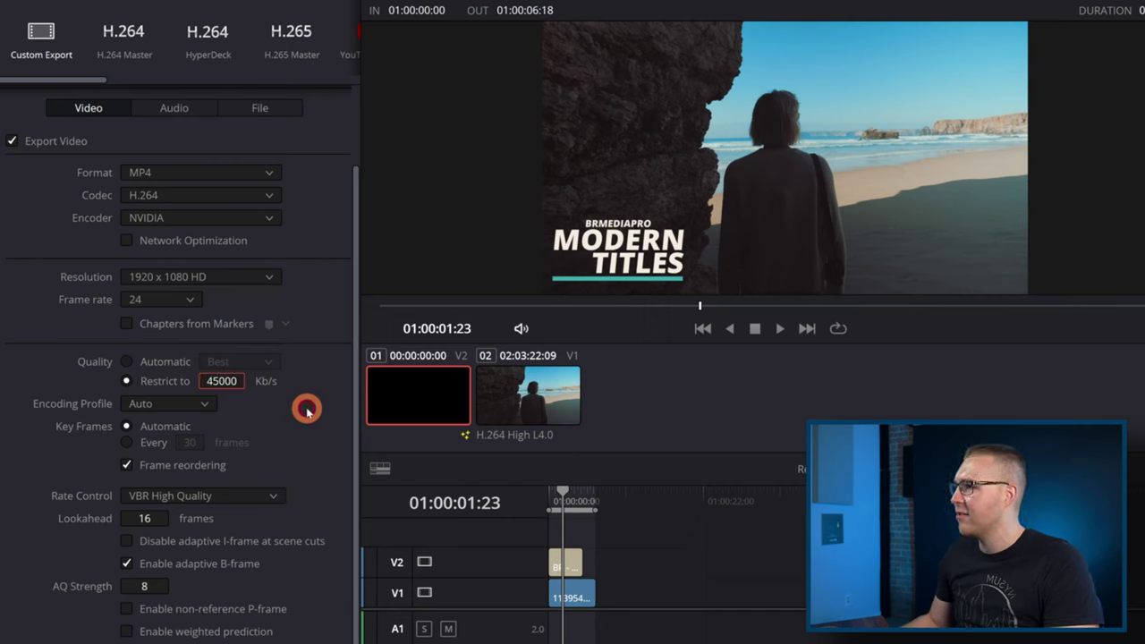
- Confirm AAC audio and add the 45000 Kb/s Test export to the render queue
scroll(204, 393, "down", 1)
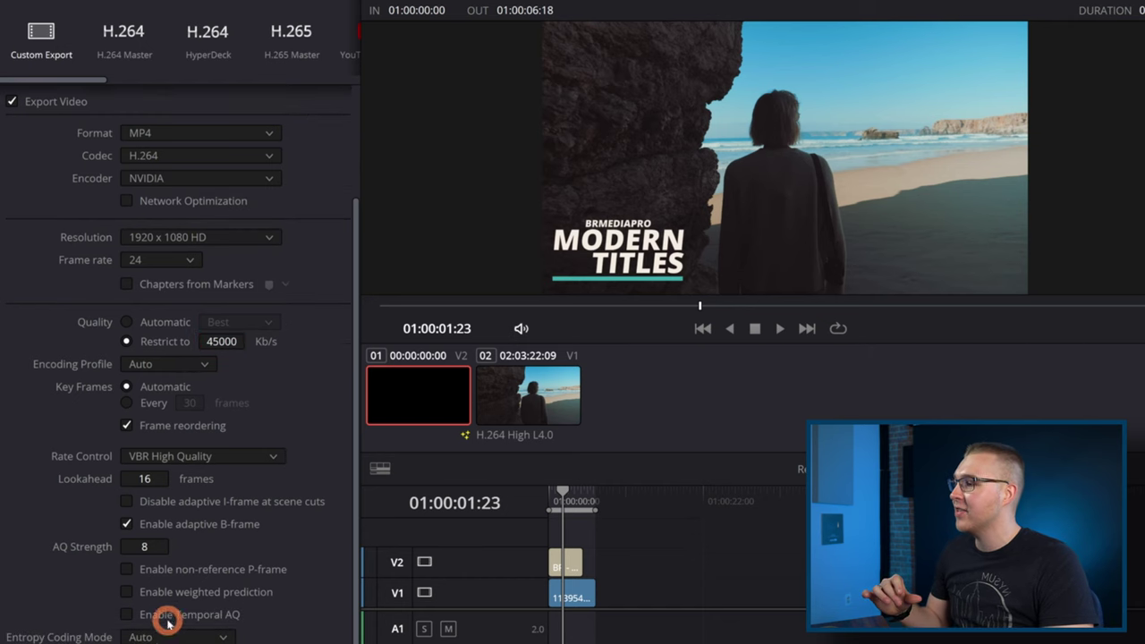
scroll(146, 388, "up", 3)
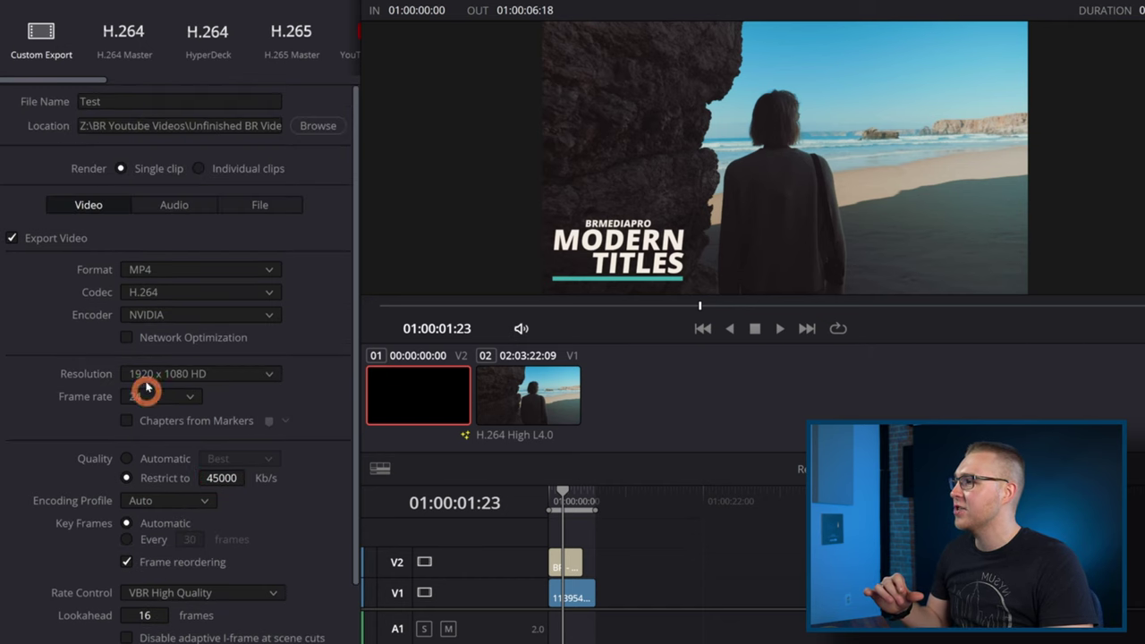
left_click(176, 208)
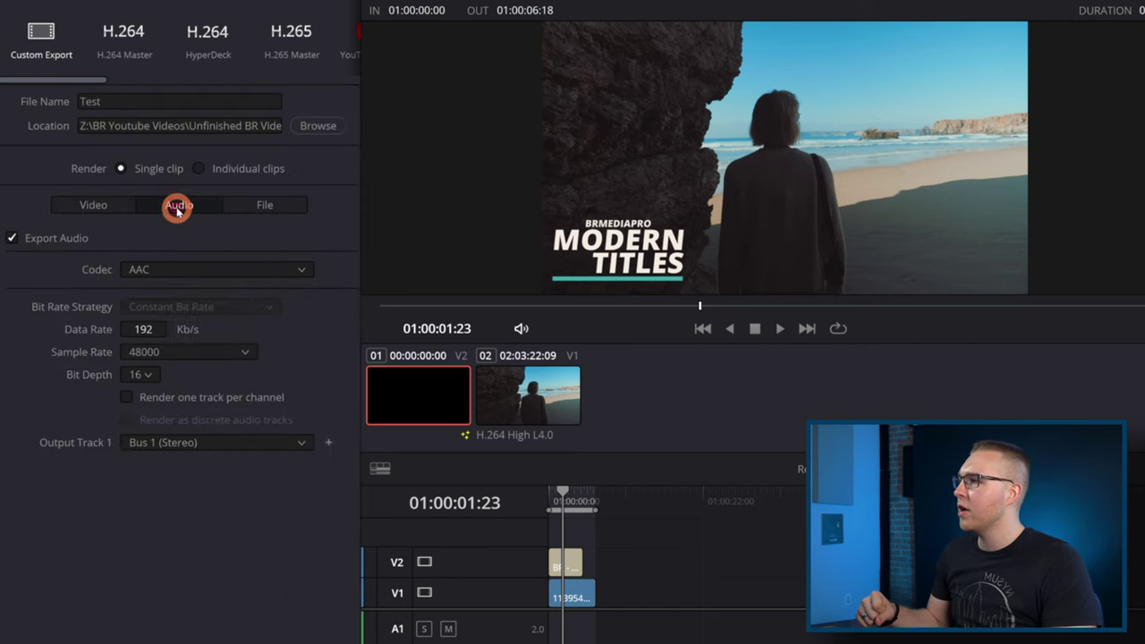
left_click(154, 272)
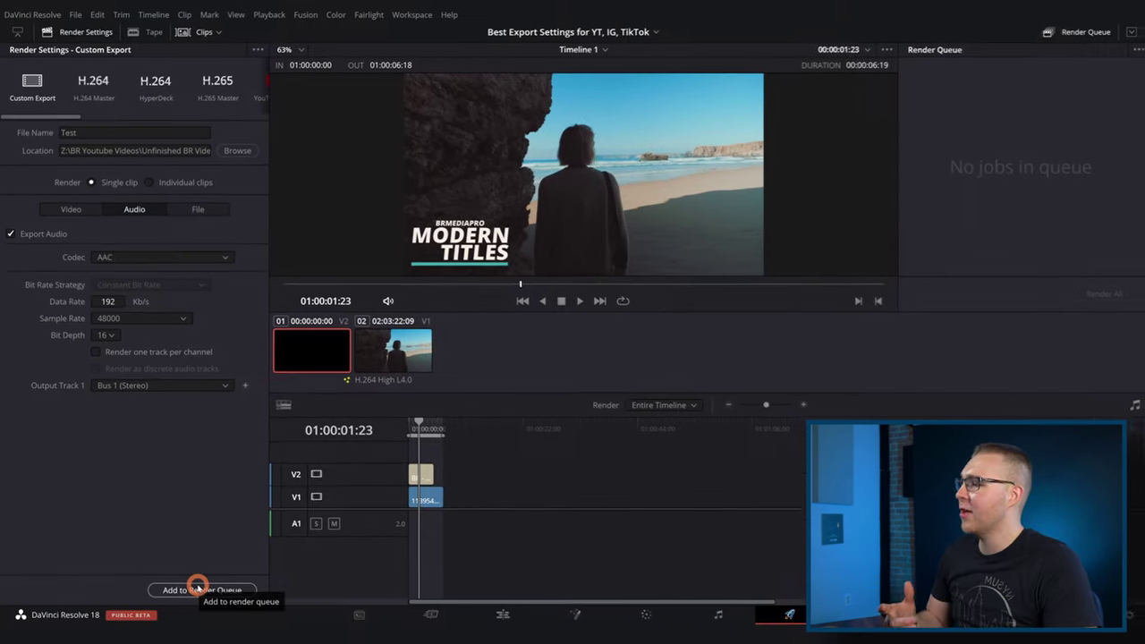
left_click(195, 588)
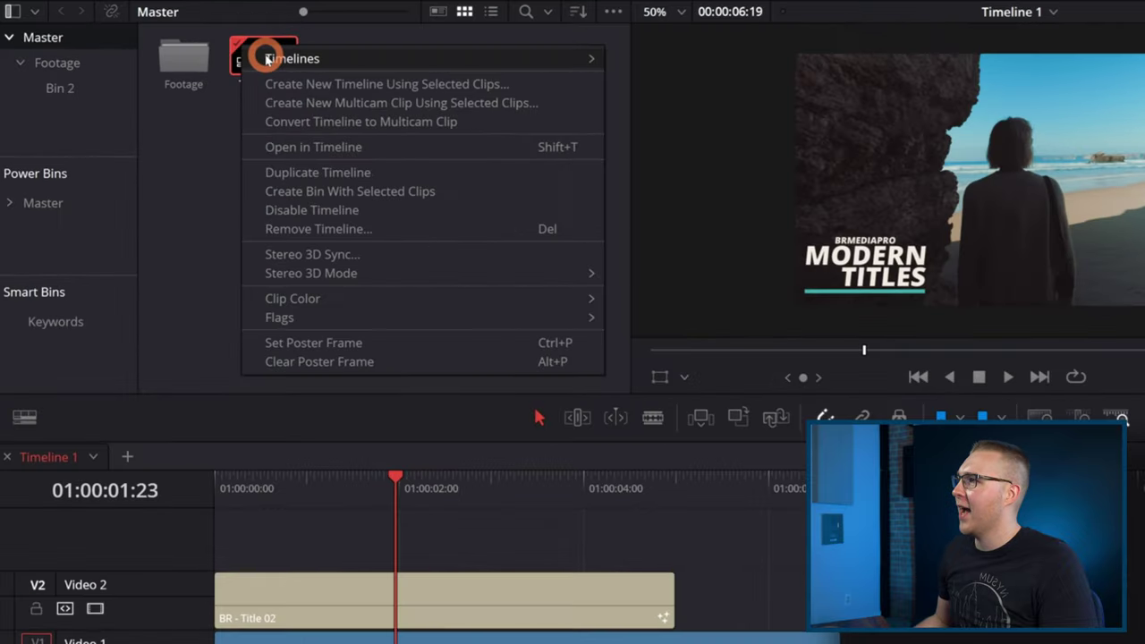
- Change Timeline 1's resolution to 3840 x 2160 Ultra HD in Timeline Settings
mouse_move(427, 63)
left_click(692, 59)
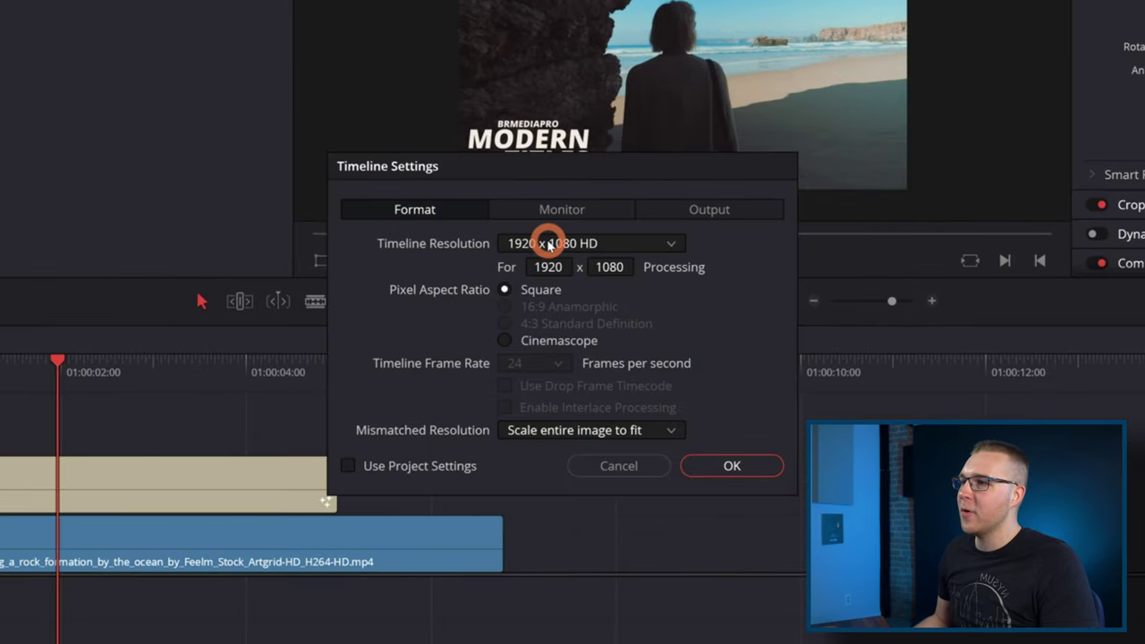
left_click(548, 244)
scroll(542, 269, "down", 3)
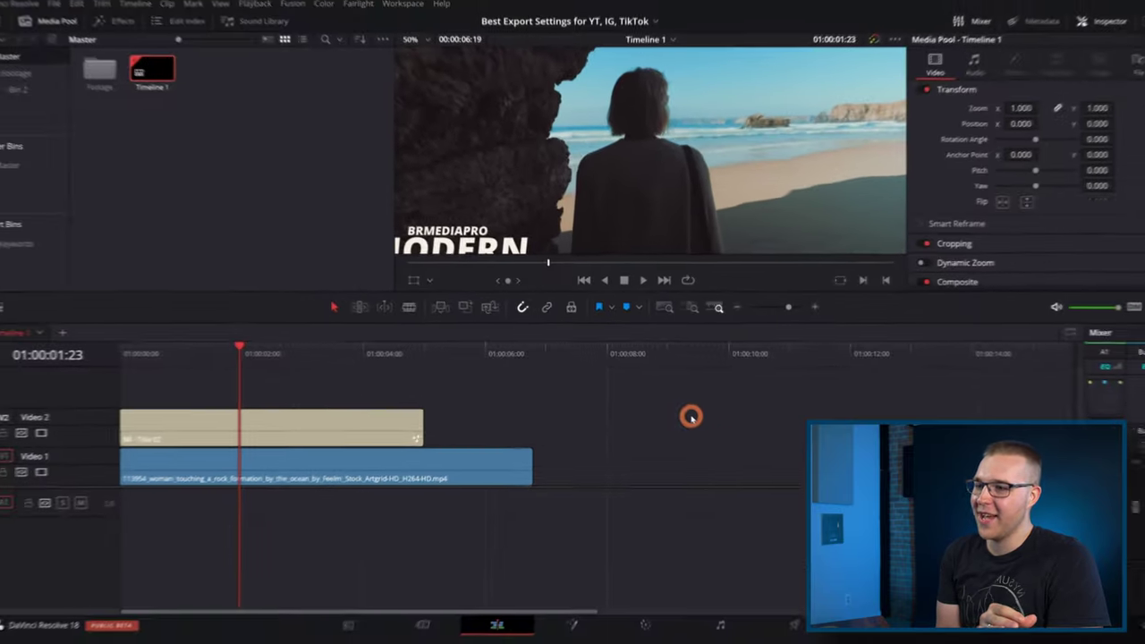
scroll(706, 170, "down", 2)
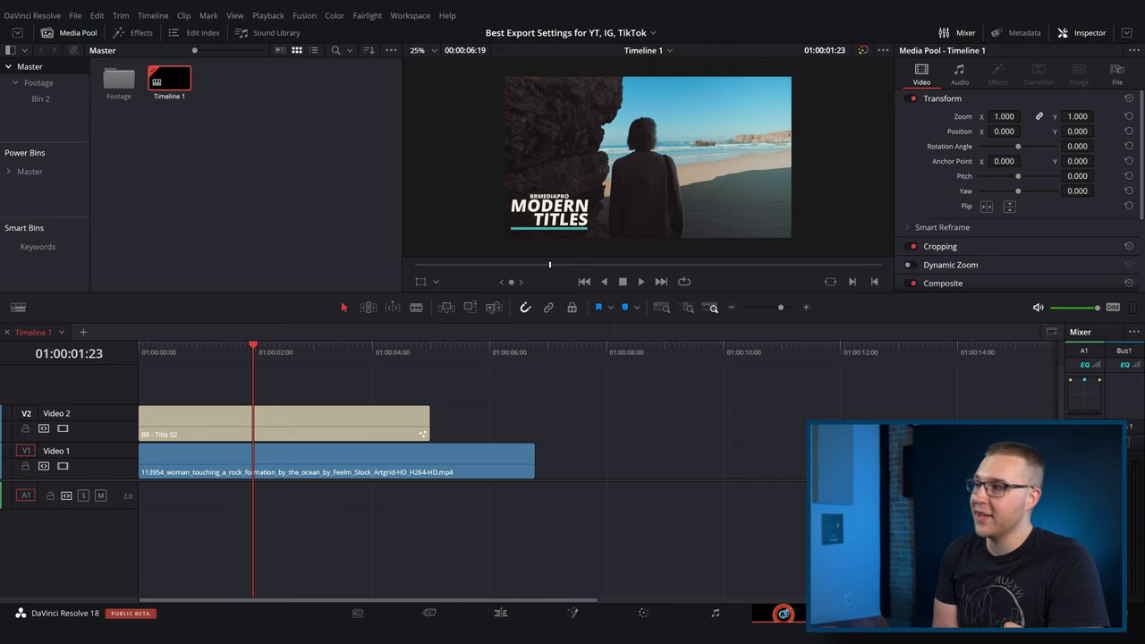
- Queue the Test1 export at 3840 x 2160, limited to 95000 Kb/s, on the Deliver page
left_click(783, 614)
left_click(70, 208)
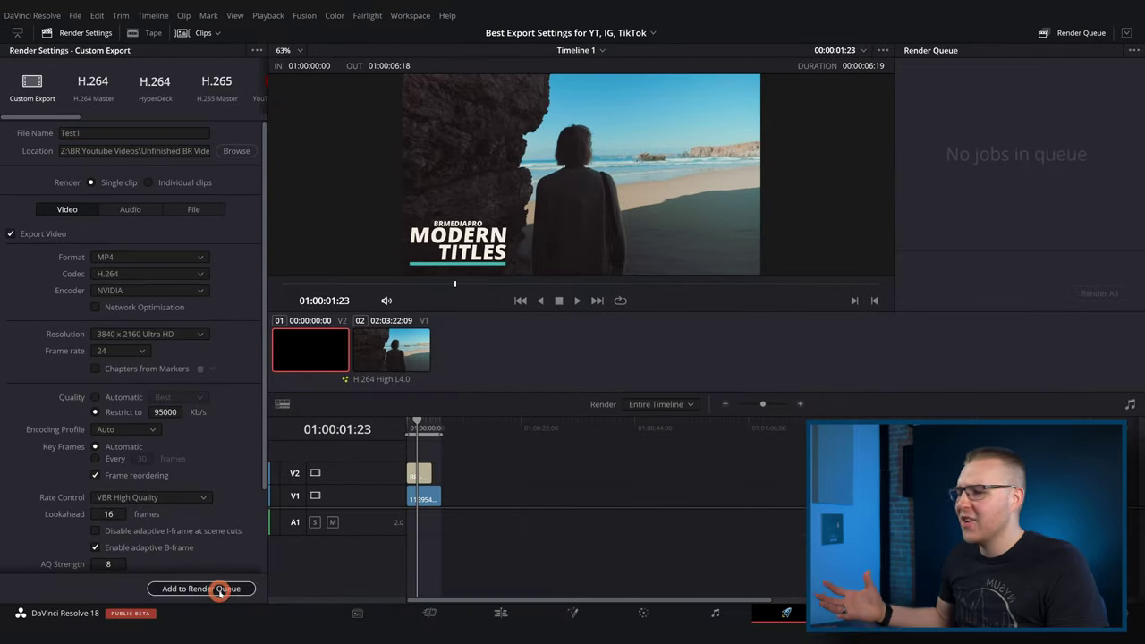
left_click(221, 590)
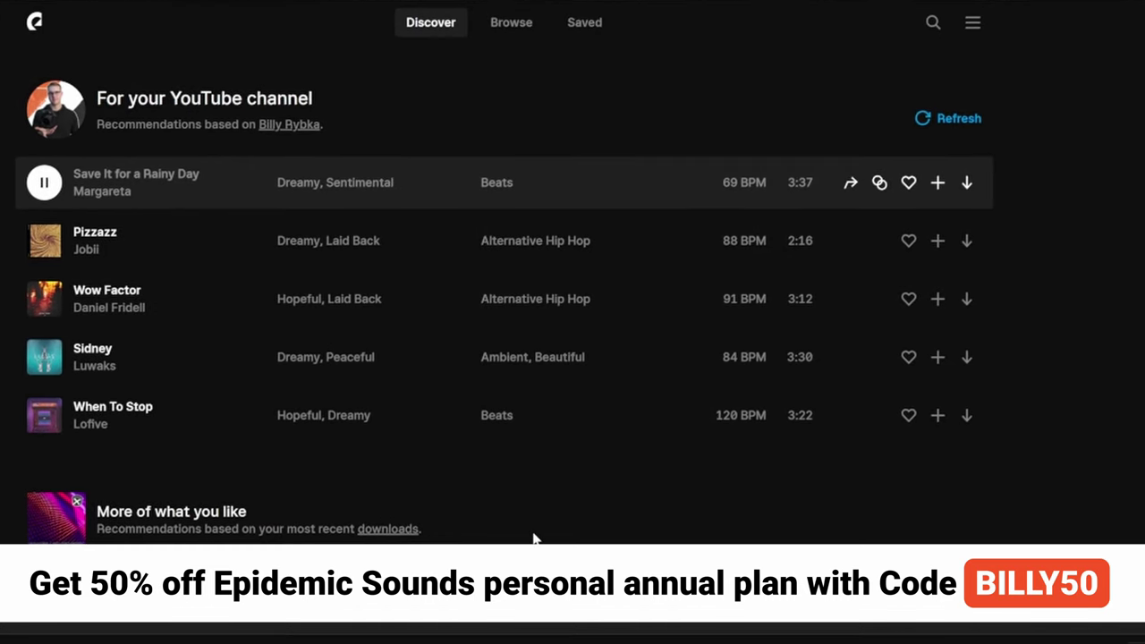
- Download the Epidemic Sound track 'Save It for a Rainy Day'
left_click(969, 182)
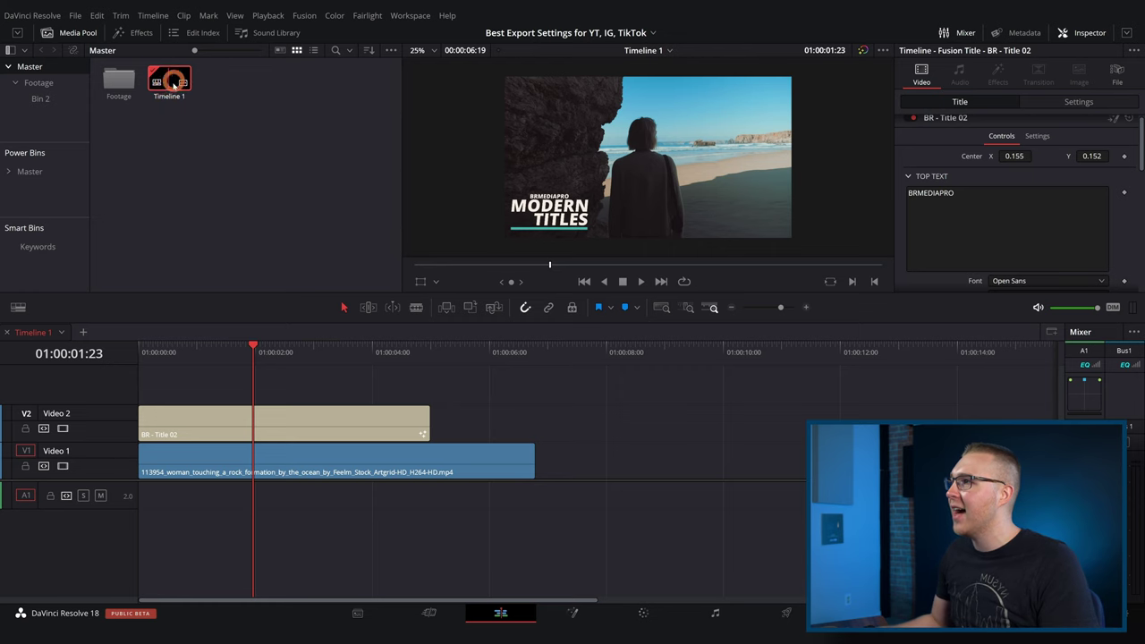
- Duplicate Timeline 1, open the copy and rename it Reels
right_click(174, 83)
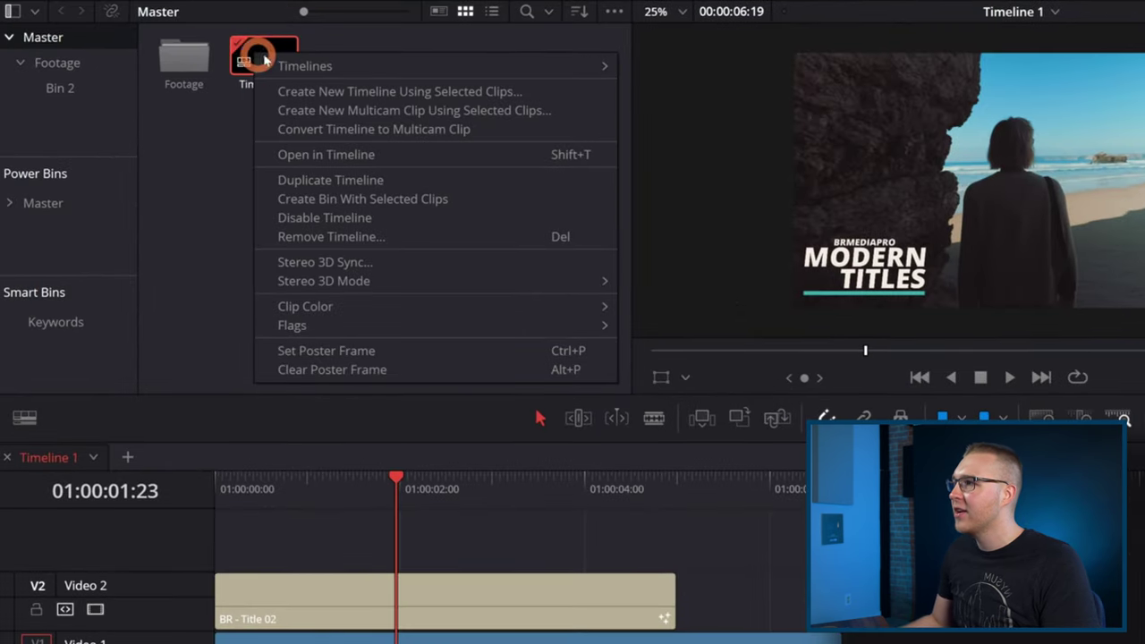
left_click(352, 180)
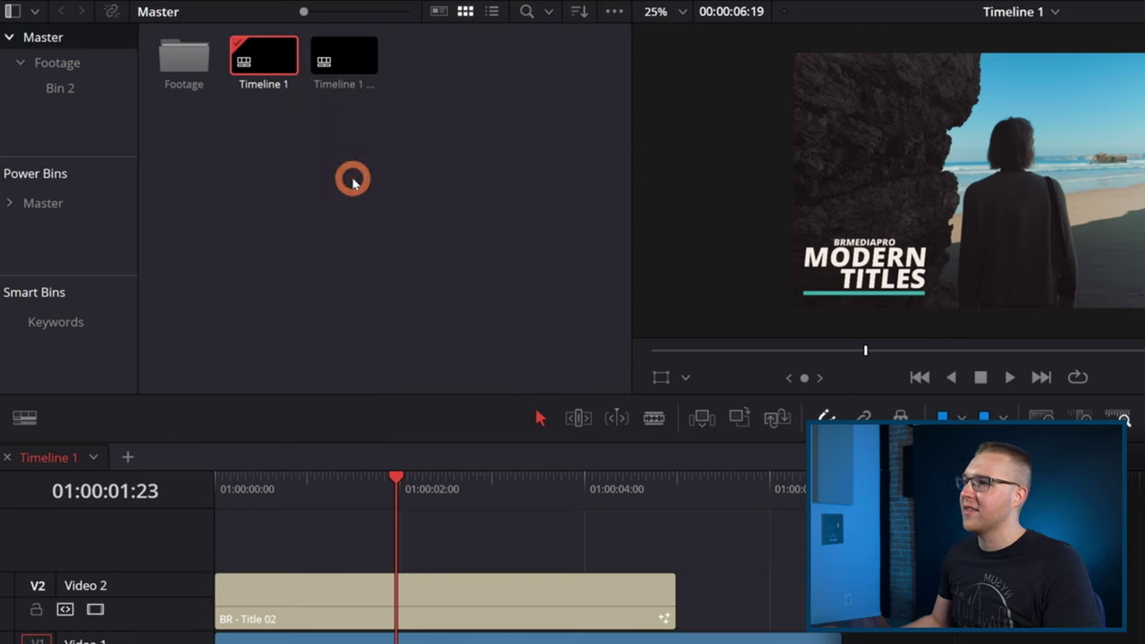
double_click(332, 49)
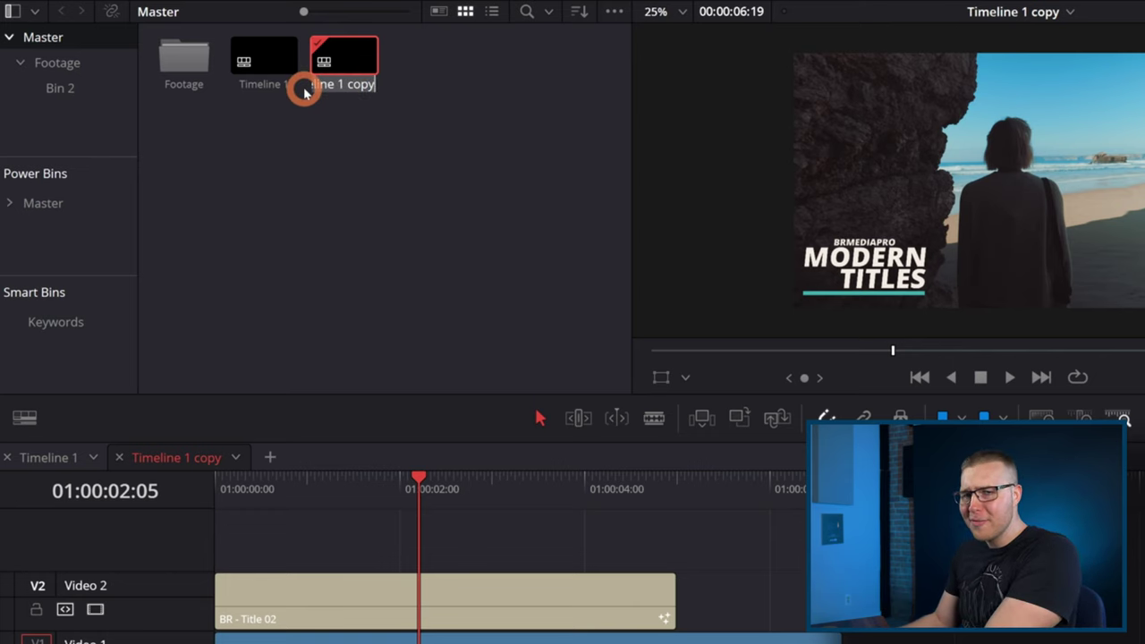
type("Reels")
key("Return")
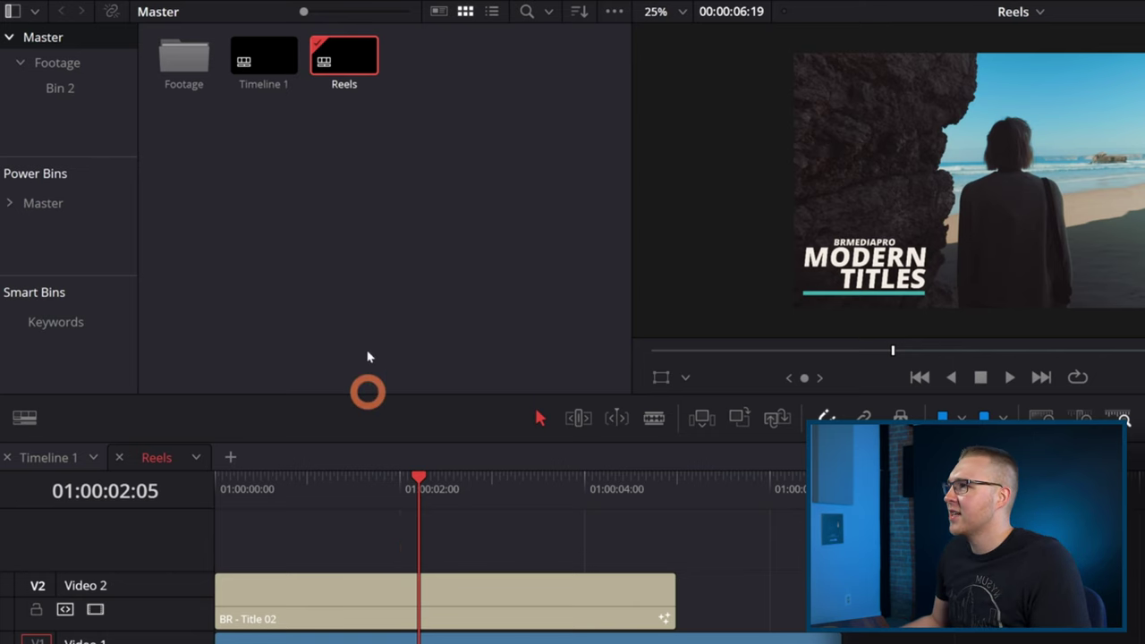
- Set the Reels timeline resolution to 1080 x 1920 in Timeline Settings
right_click(322, 61)
mouse_move(354, 62)
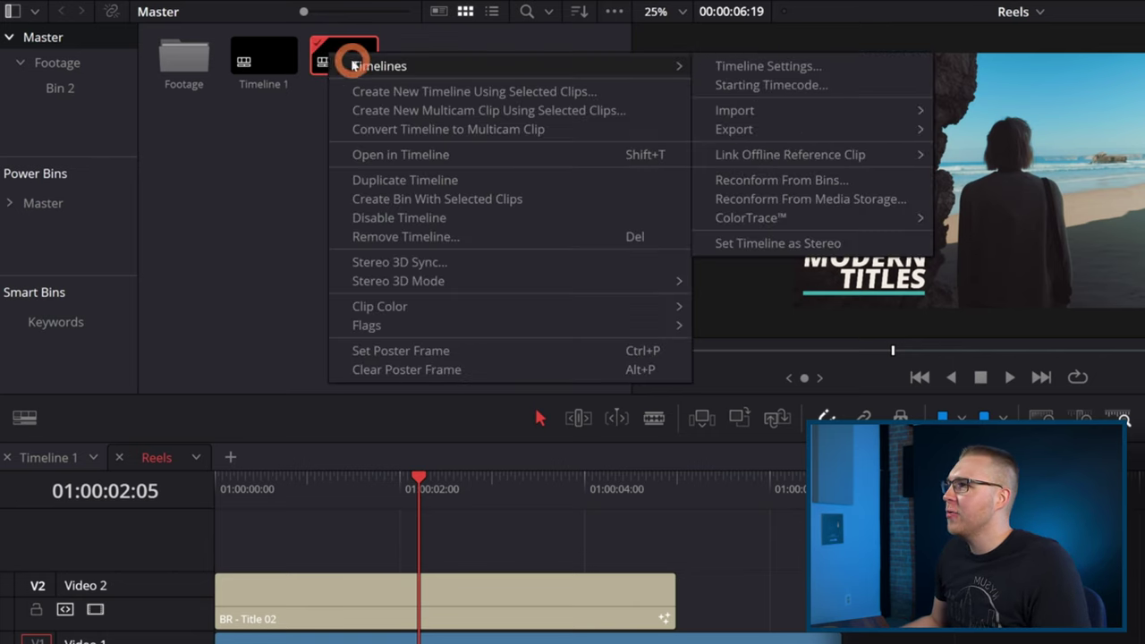
left_click(723, 66)
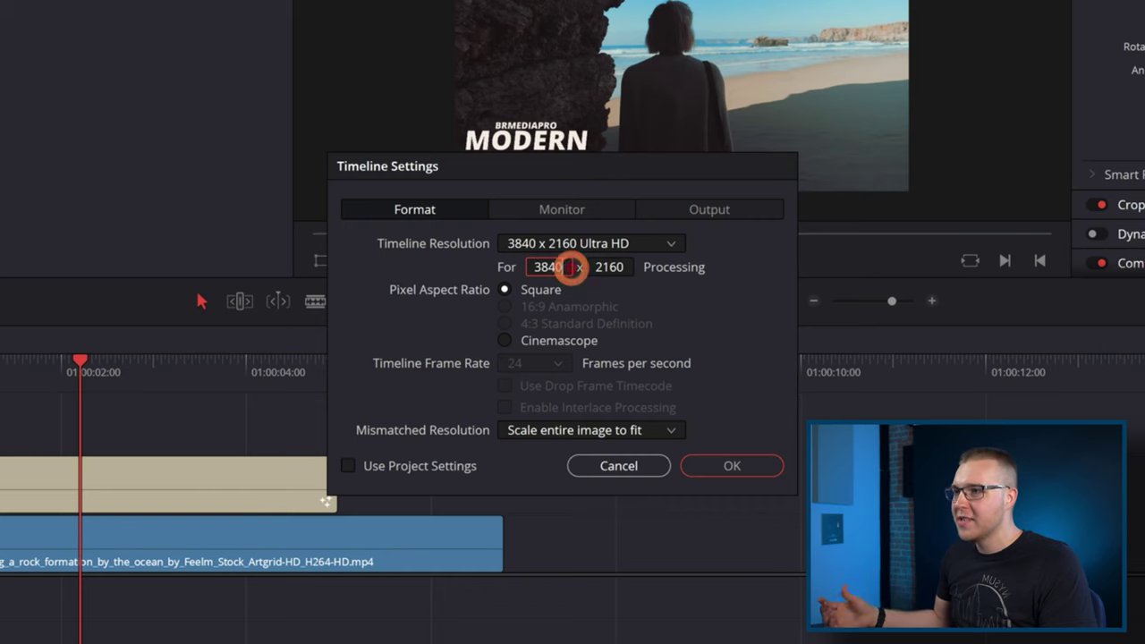
type("1080")
key("Tab")
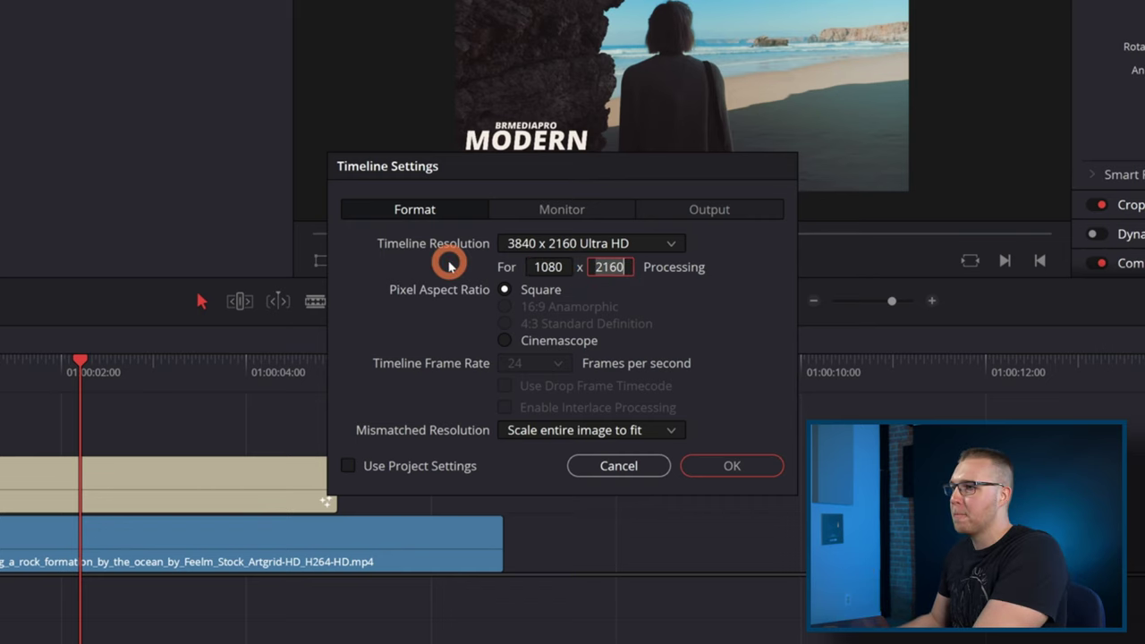
type("1920")
key("Return")
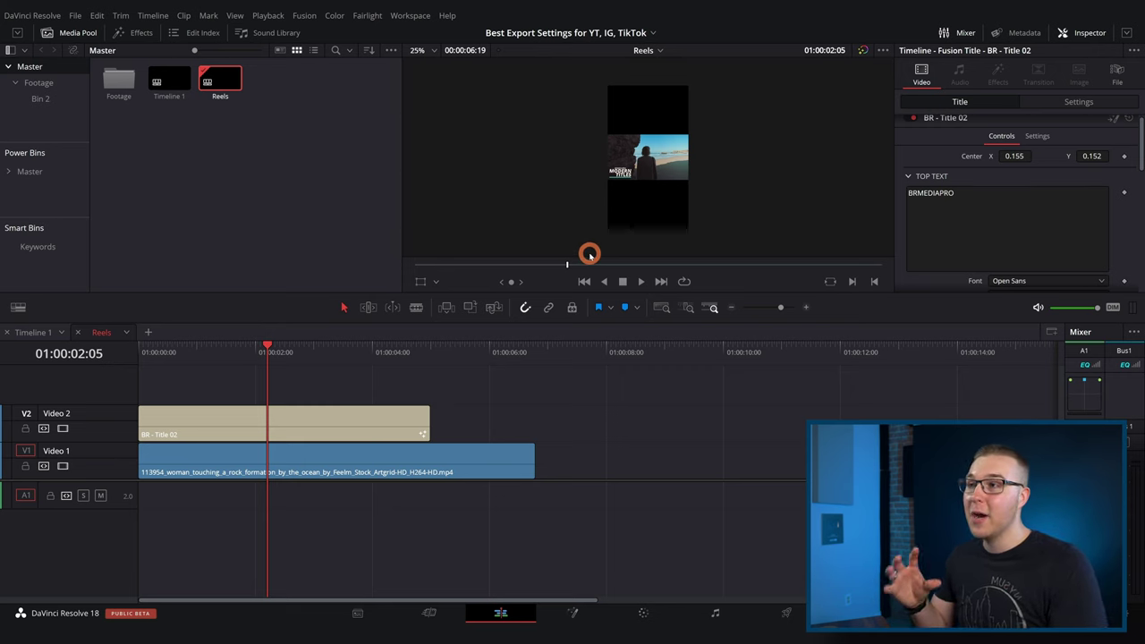
- Zoom the beach clip to about 2.6 to fill the vertical frame, then go to Deliver
scroll(589, 254, "down", 1)
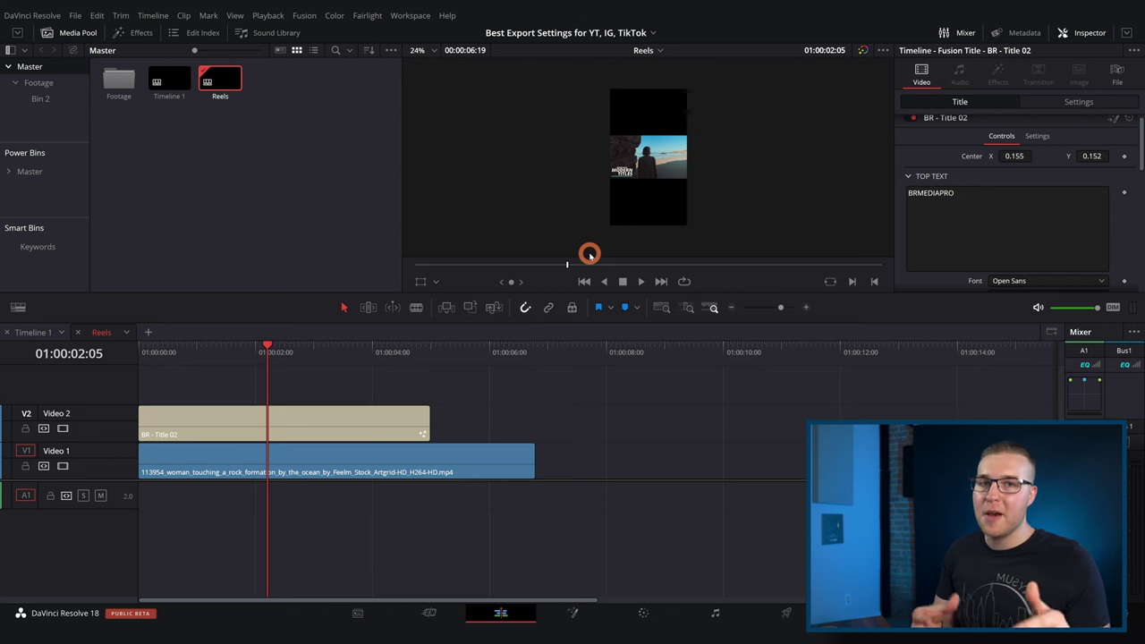
left_click(486, 450)
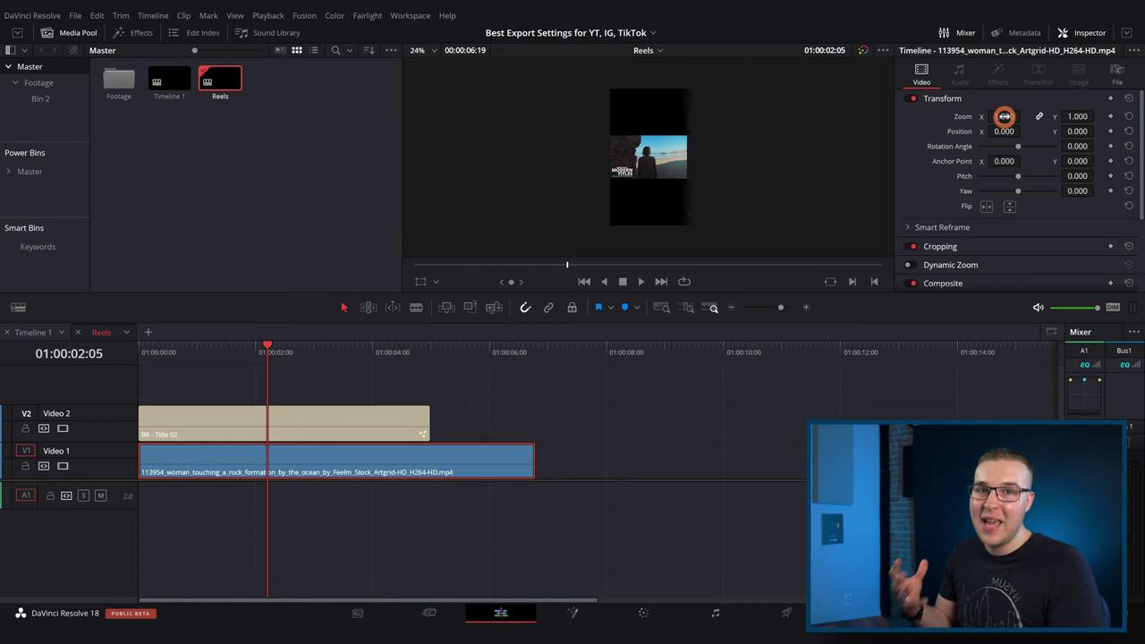
left_click_drag(1005, 116, 1003, 198)
left_click(578, 374)
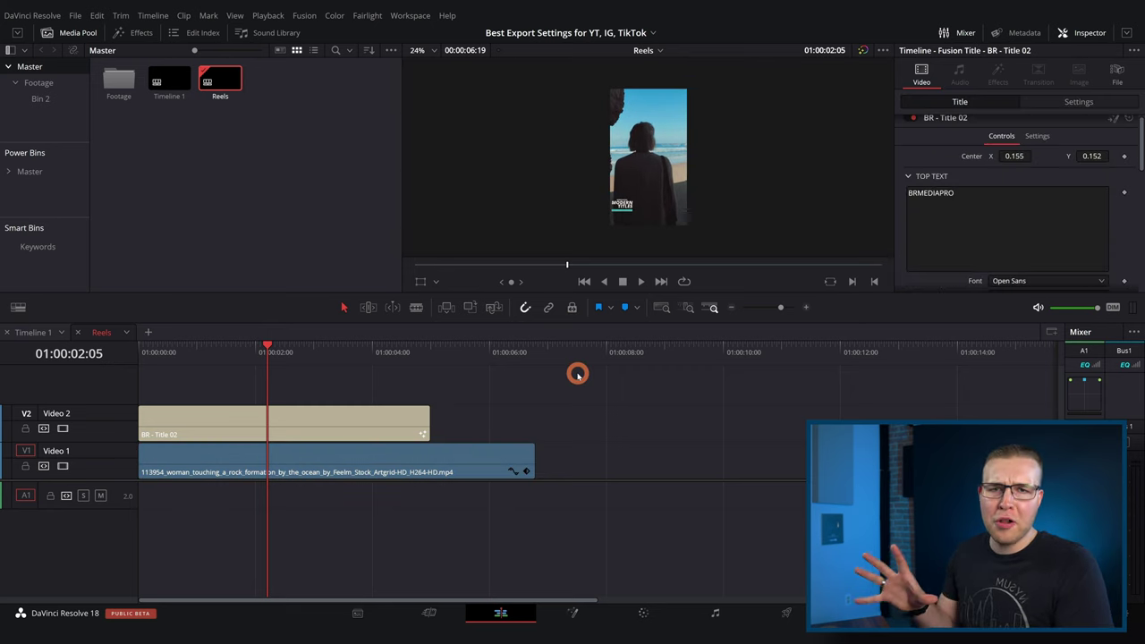
left_click(790, 613)
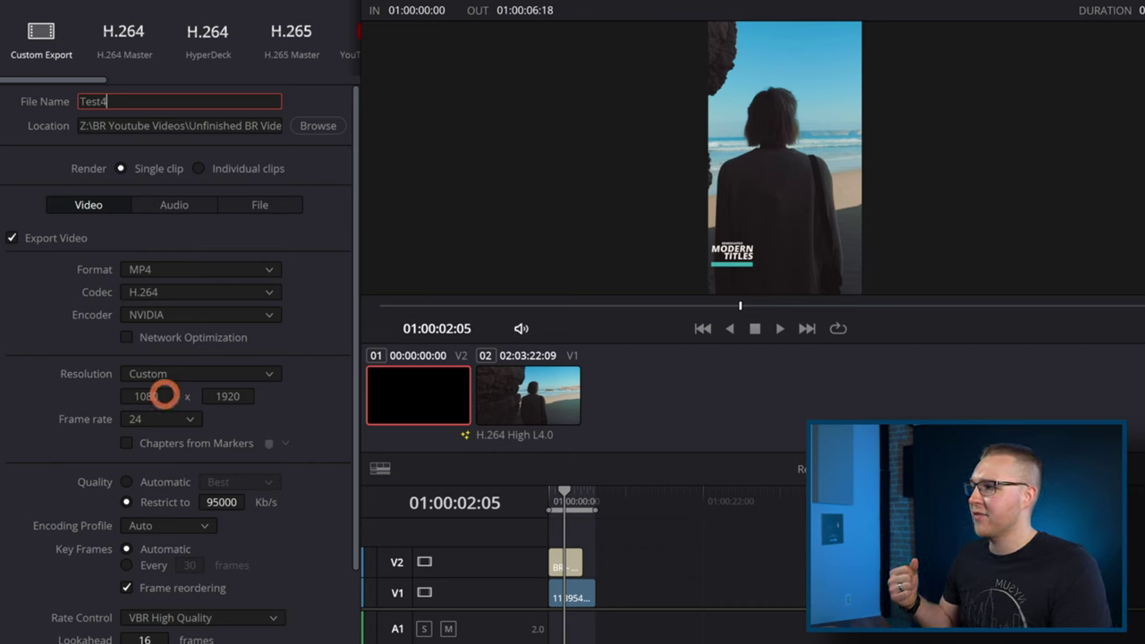
- Cap the Reels export at 5000 Kb/s, keep AAC audio, and queue it as Test4
left_click(161, 395)
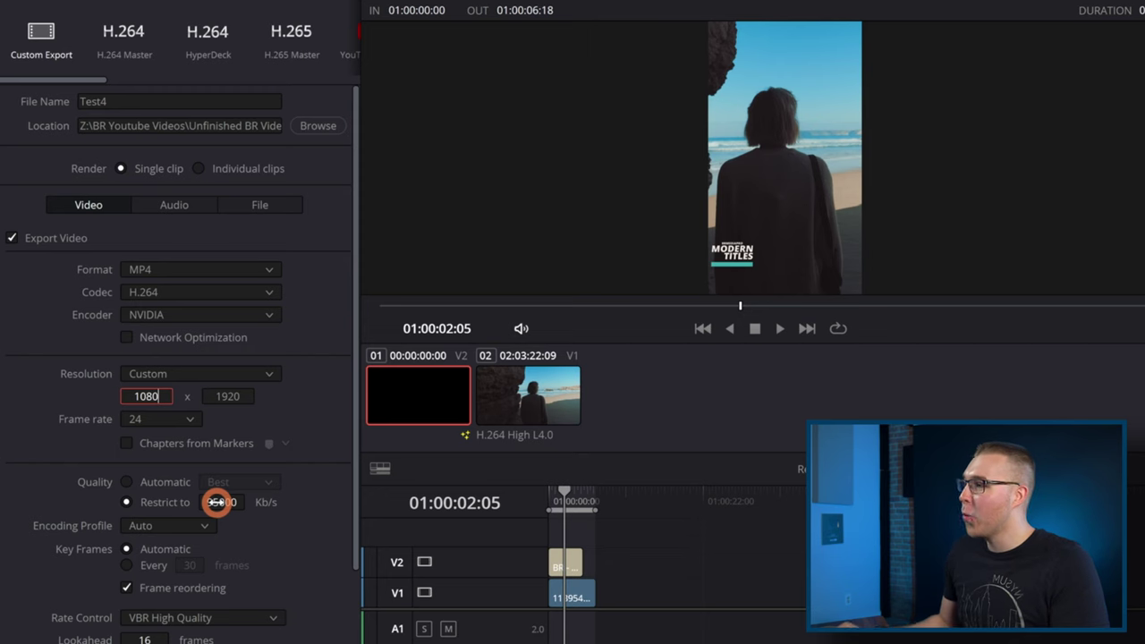
left_click(217, 501)
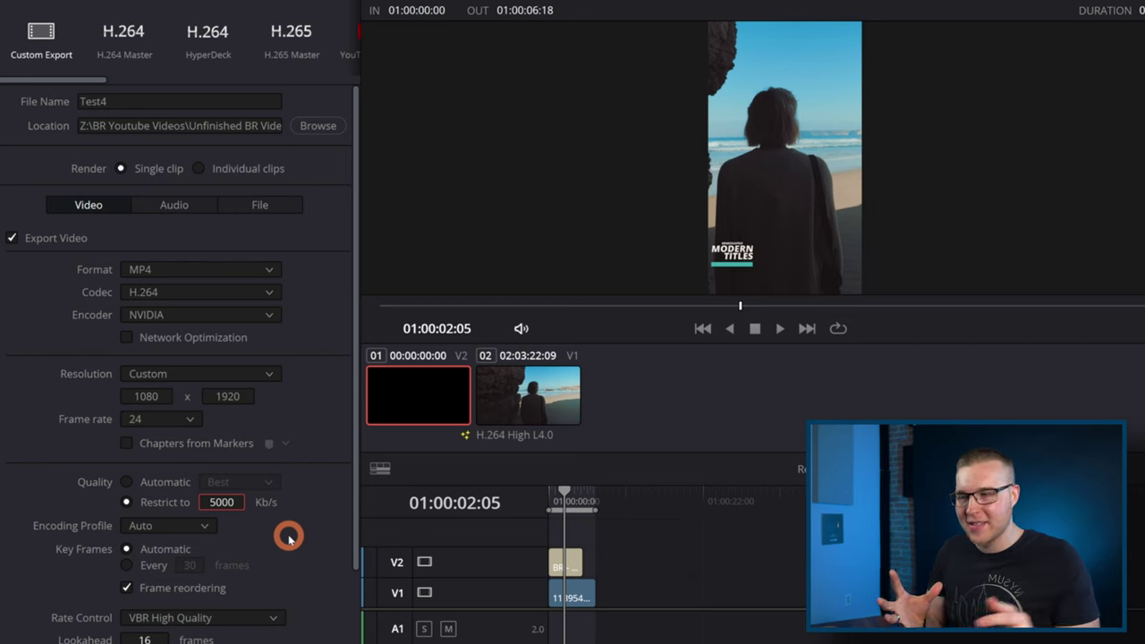
scroll(289, 537, "down", 4)
scroll(269, 617, "up", 2)
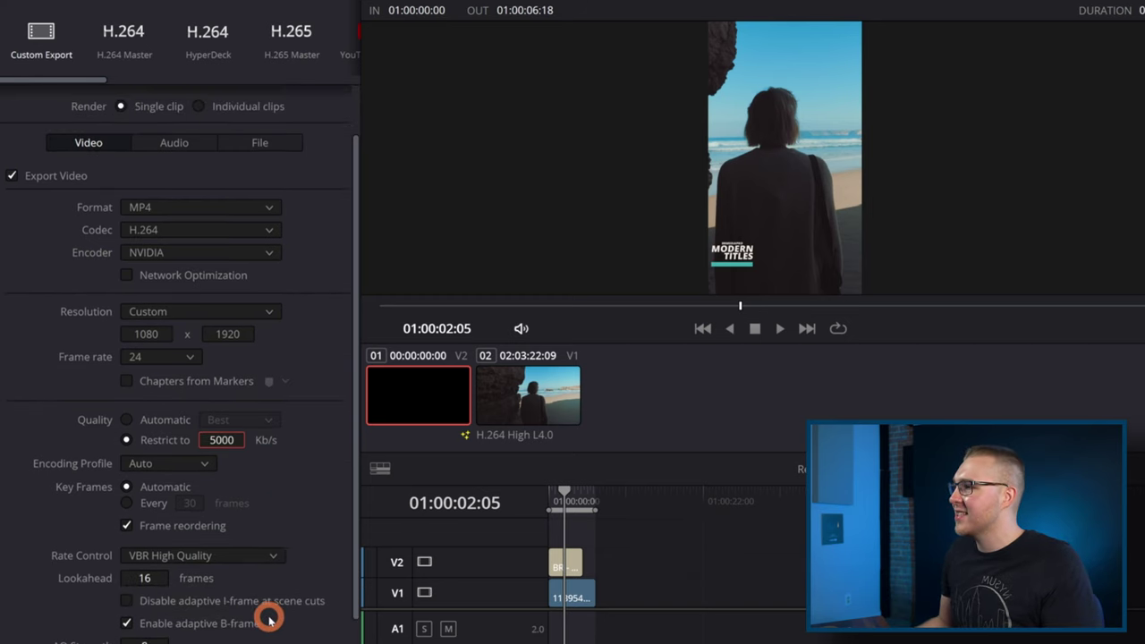
scroll(269, 617, "up", 2)
left_click(183, 205)
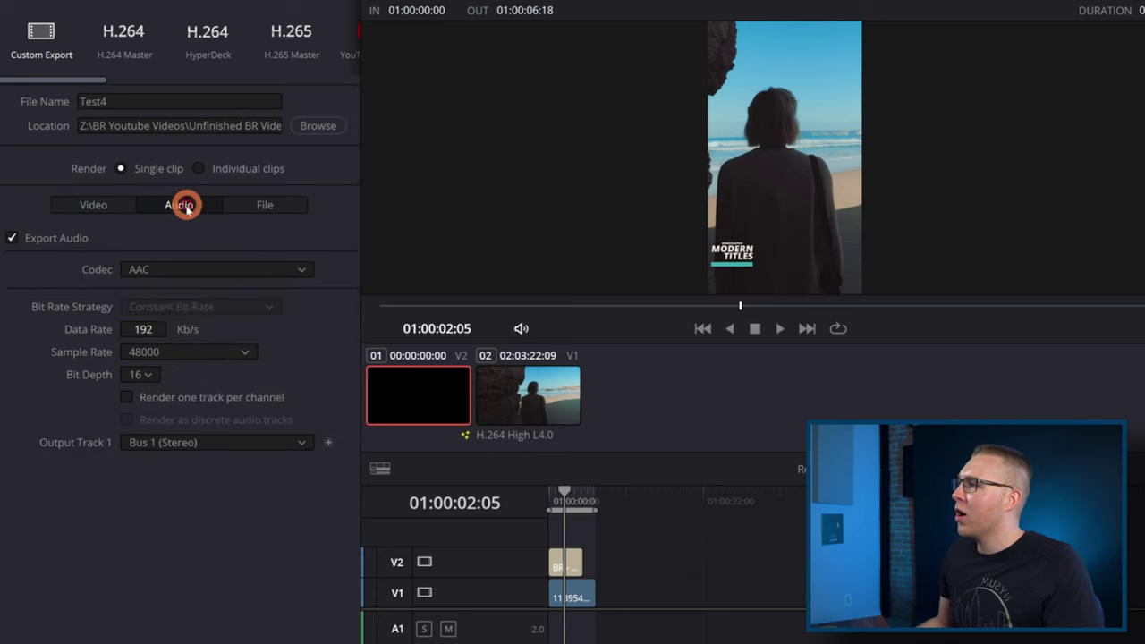
left_click(175, 271)
left_click(176, 275)
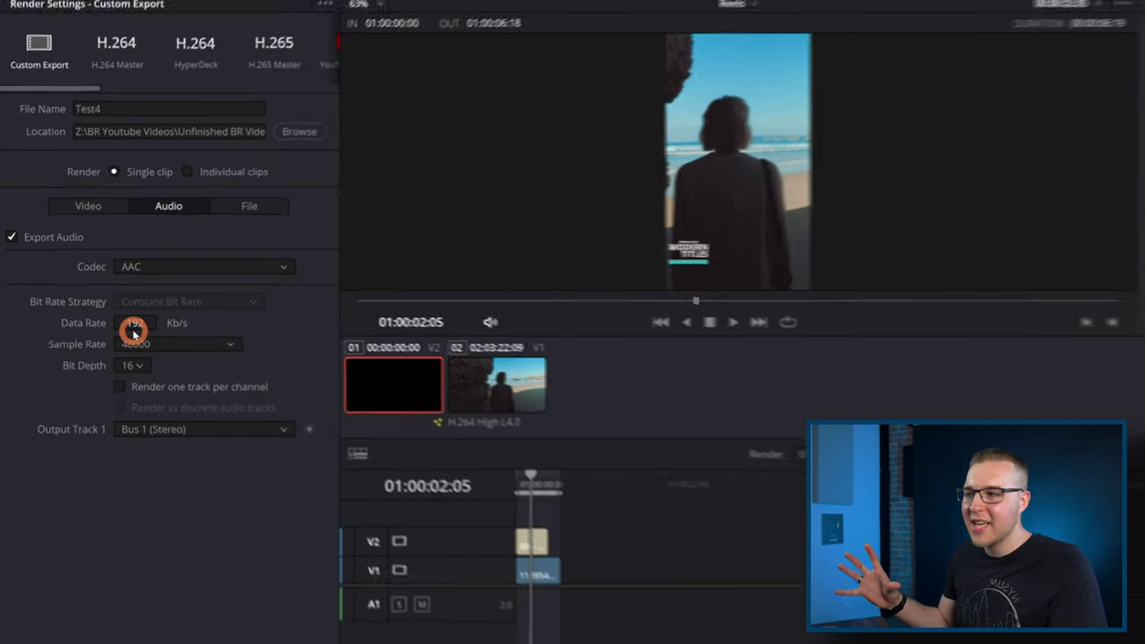
left_click(200, 589)
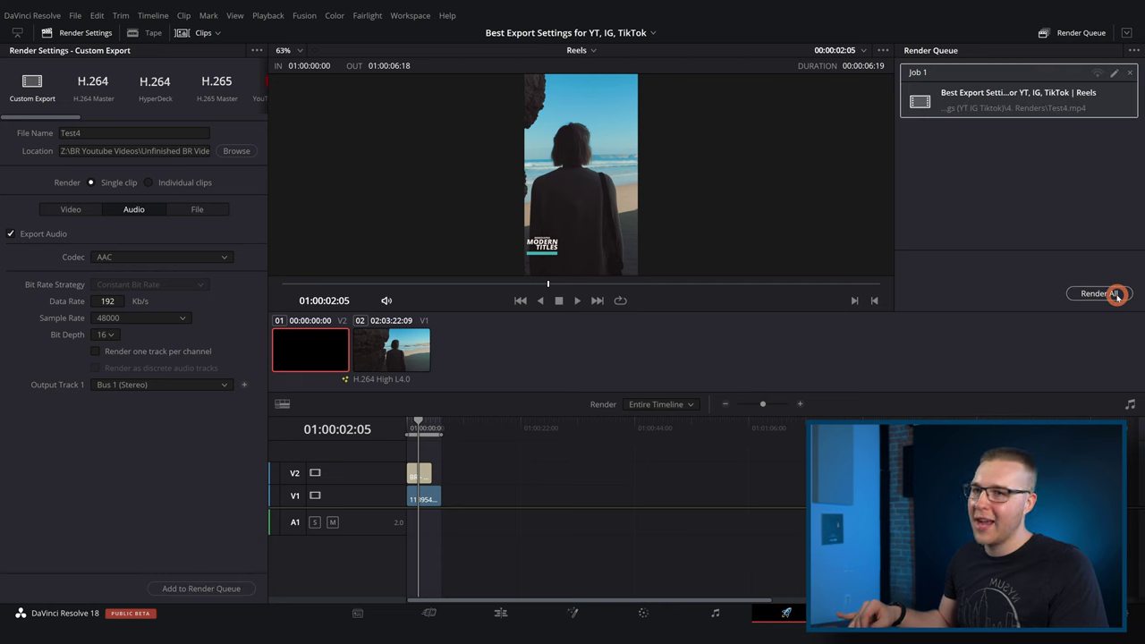